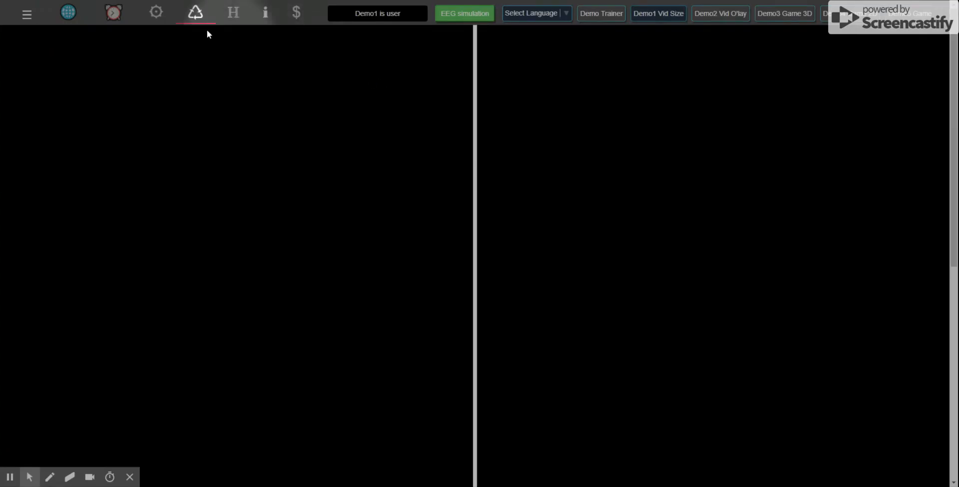
- Open the settings, turn off the Overlay display, and bring up the profile of the Beta SMR Classic protocol
left_click(157, 12)
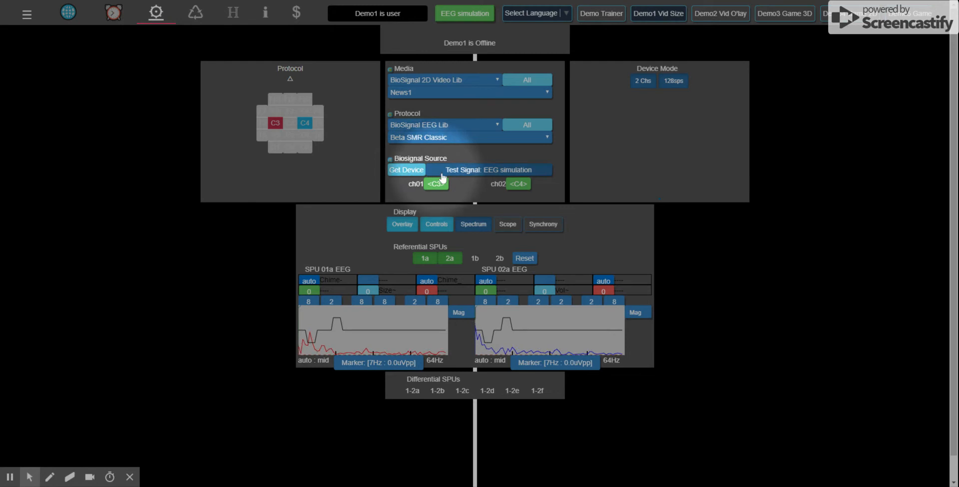
left_click(405, 229)
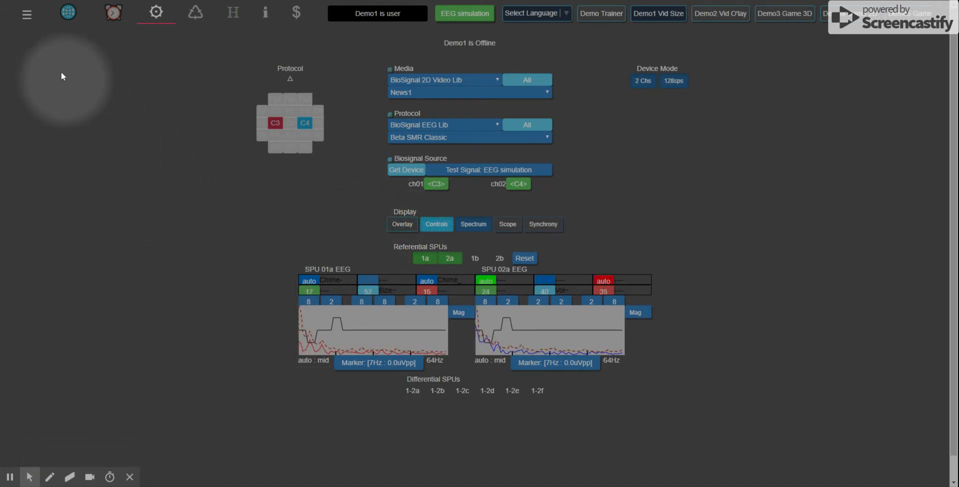
left_click(27, 16)
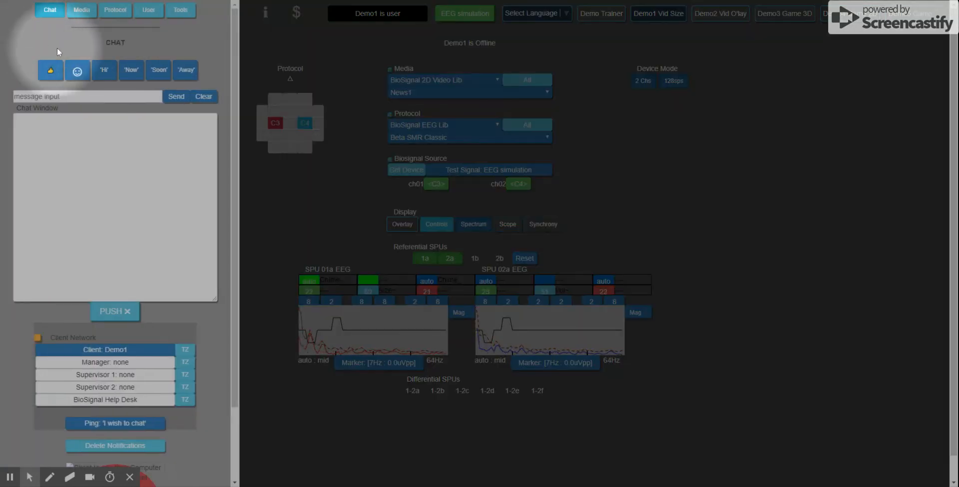
left_click(114, 15)
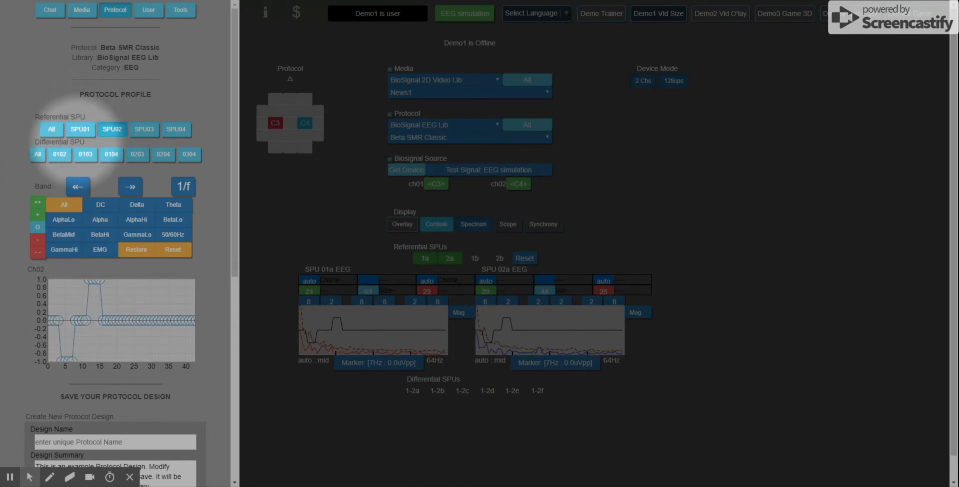
- Show the profile graphs of all referential SPUs, look them over, and hide them again
left_click(52, 131)
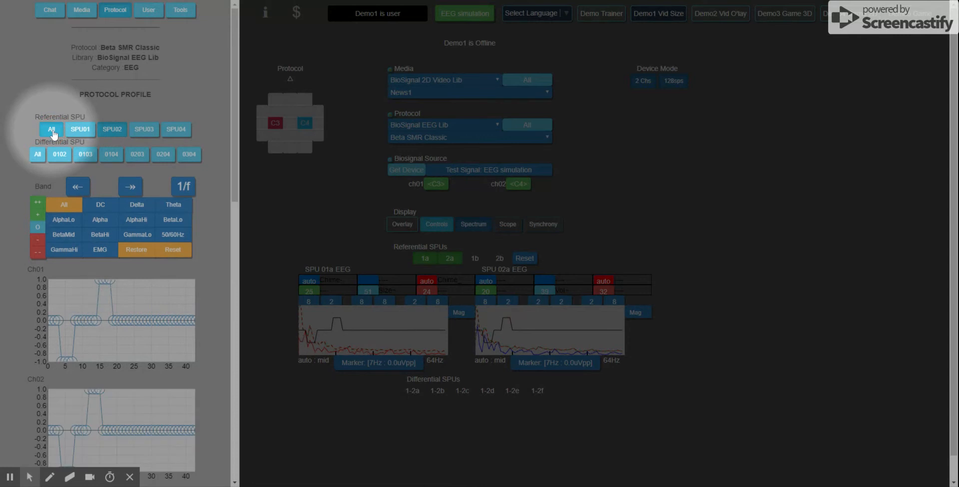
scroll(86, 129, "down", 5)
scroll(87, 125, "down", 2)
scroll(87, 125, "up", 10)
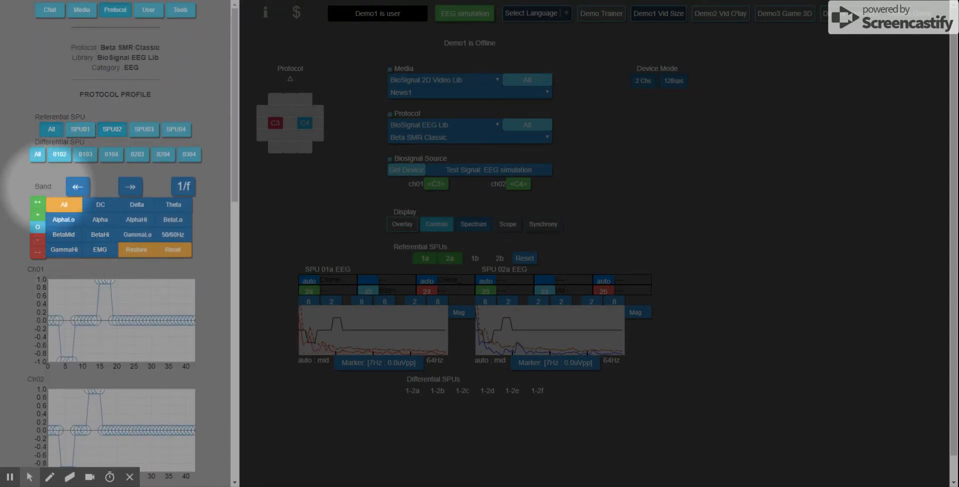
left_click(54, 133)
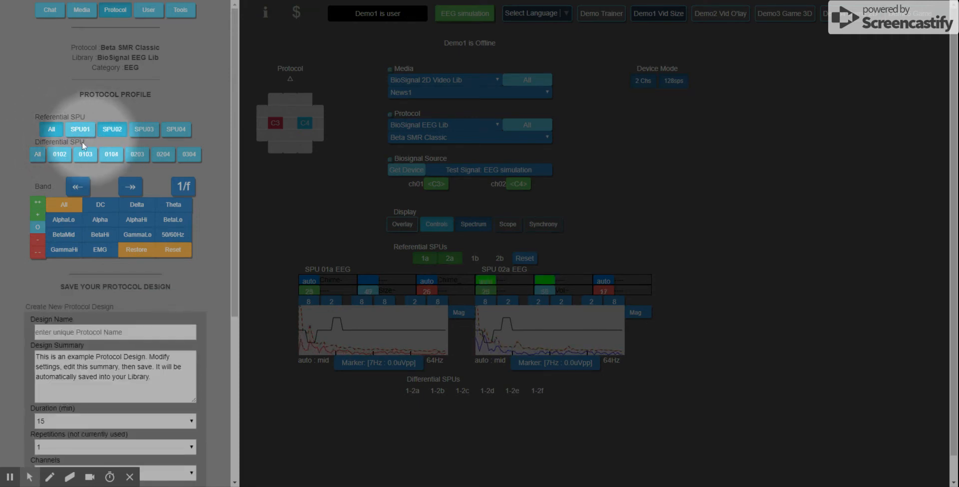
- Show the profile graphs of all differential SPUs, look them over, and hide them again
left_click(38, 156)
scroll(55, 156, "down", 6)
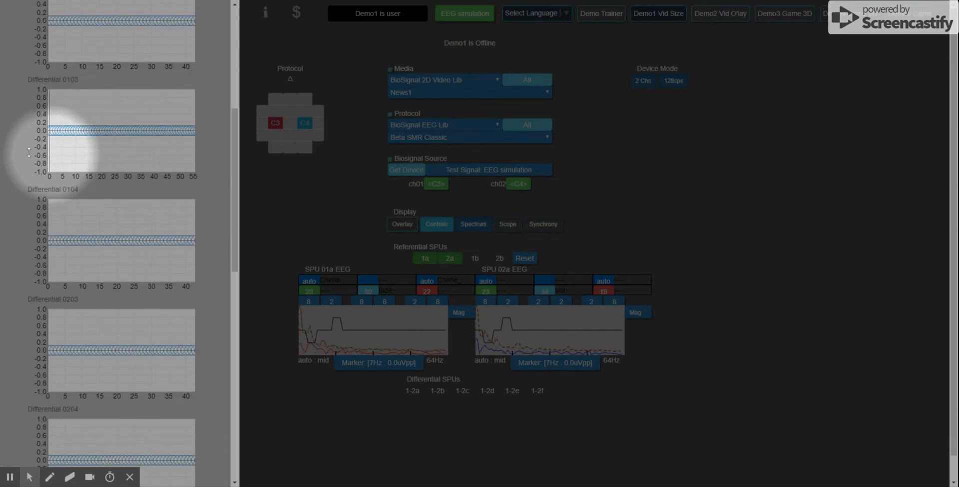
scroll(26, 149, "up", 6)
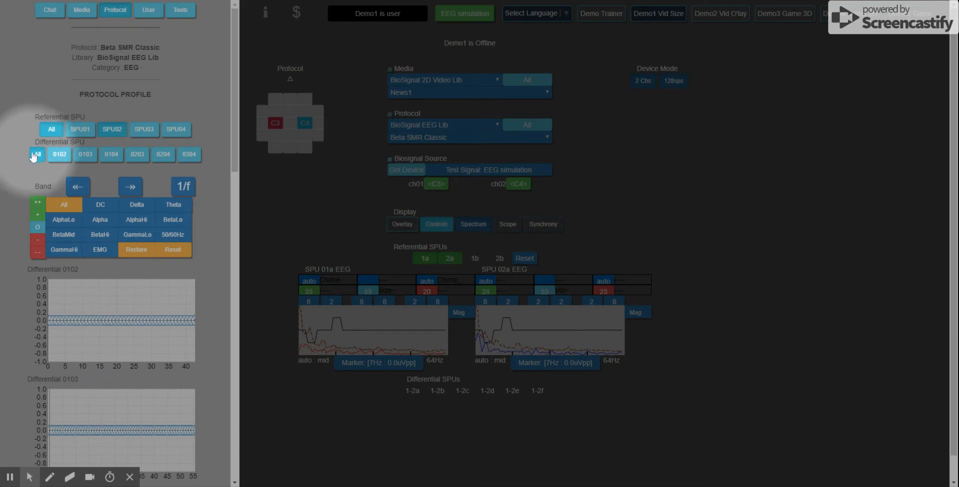
left_click(37, 155)
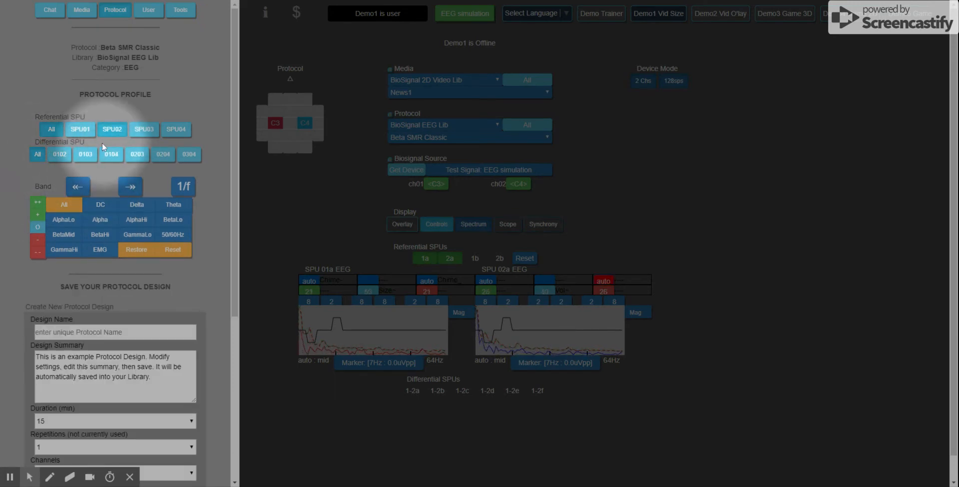
- Show the SPU01 profile graph and raise its point at about 27 Hz to about 0.75
left_click(81, 131)
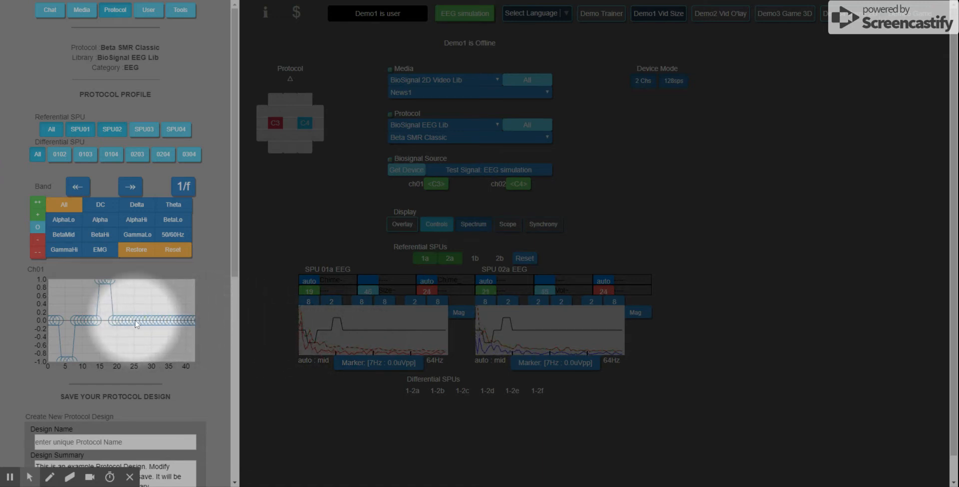
left_click_drag(138, 319, 142, 290)
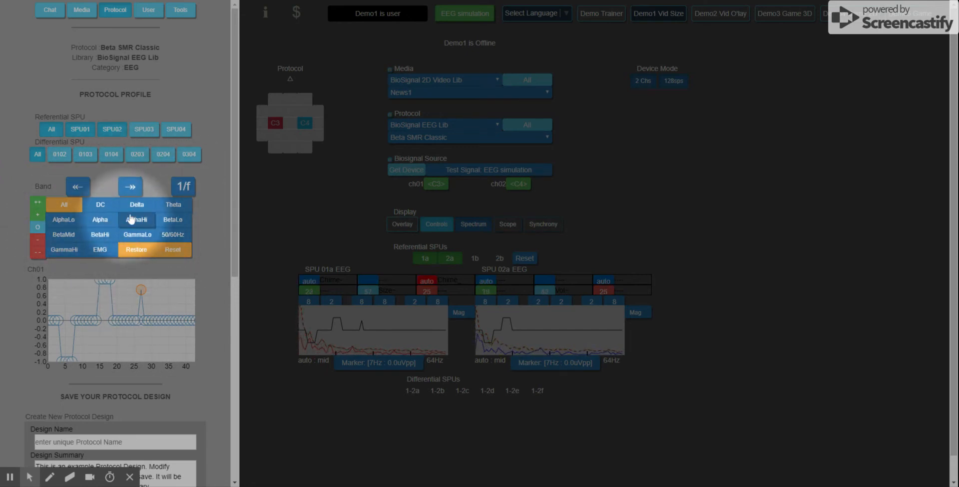
- Shift the Ch01 band profile about 2 Hz toward lower frequencies and back to where it was
left_click(78, 188)
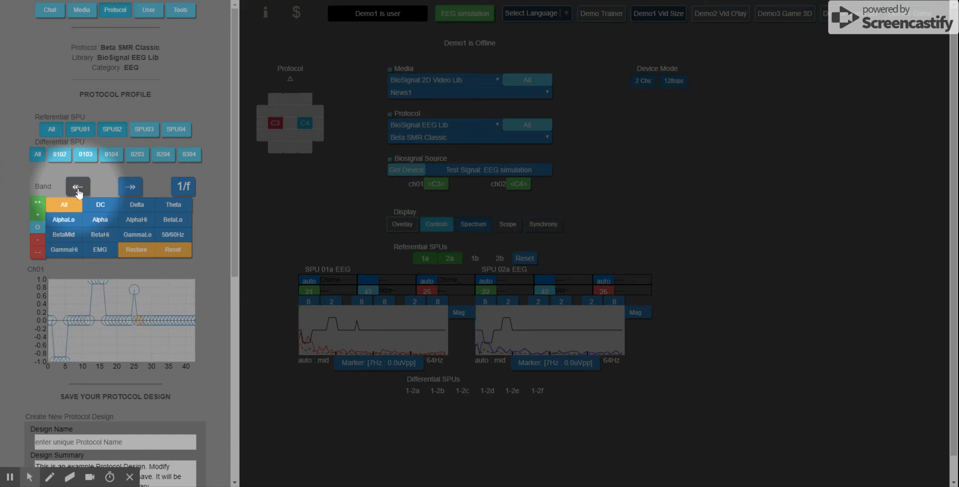
left_click(129, 192)
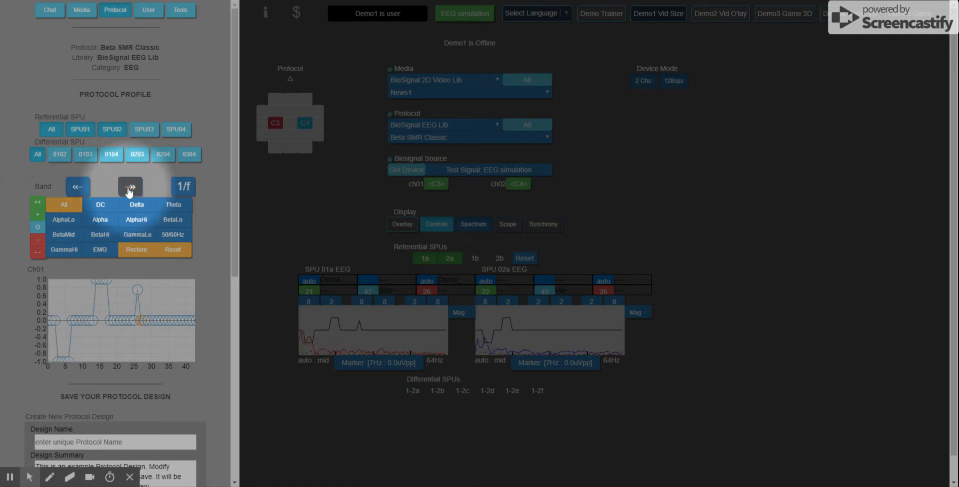
left_click(129, 192)
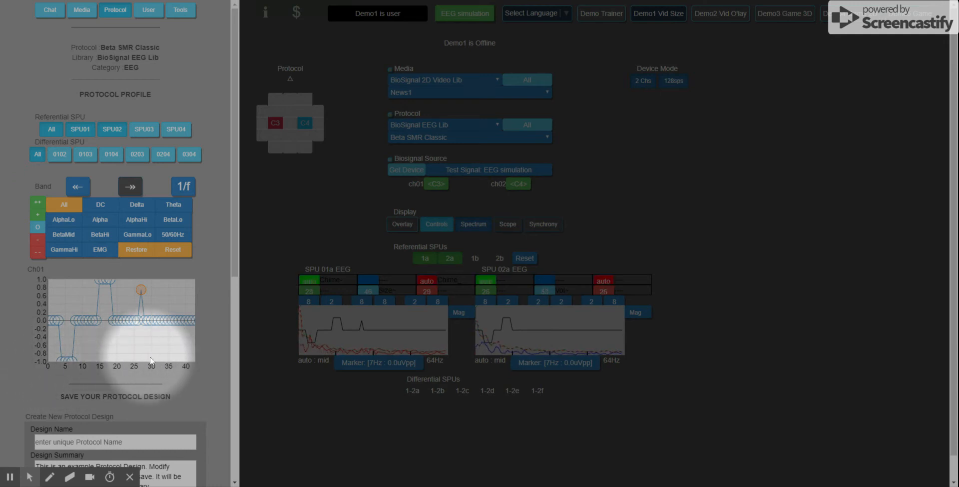
- Lower the 8 Hz point of the Ch01 profile to -1.0 and raise the 12 Hz point to about 0.7
mouse_move(184, 366)
left_mouse_down()
mouse_move(133, 367)
mouse_move(210, 366)
mouse_move(126, 367)
mouse_move(220, 368)
mouse_move(166, 367)
left_mouse_up()
left_click_drag(89, 365, 154, 366)
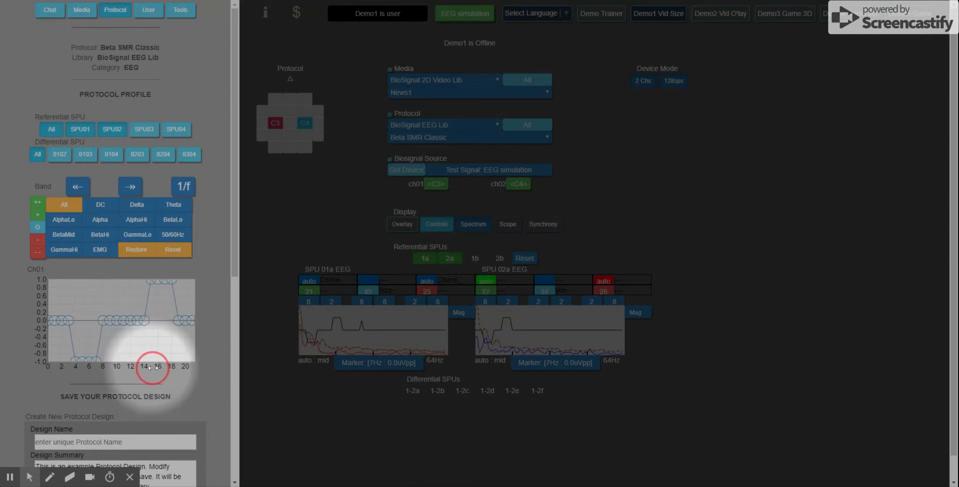
left_click_drag(103, 321, 120, 361)
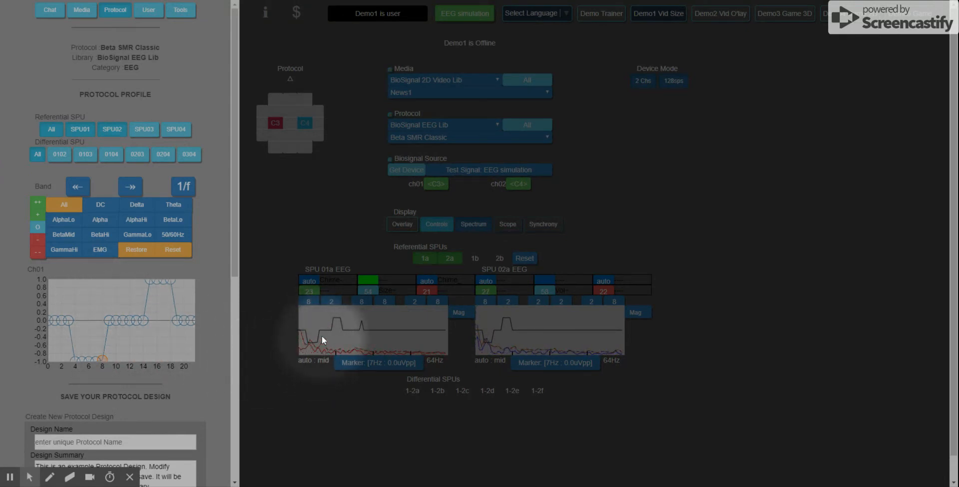
left_click_drag(129, 320, 131, 293)
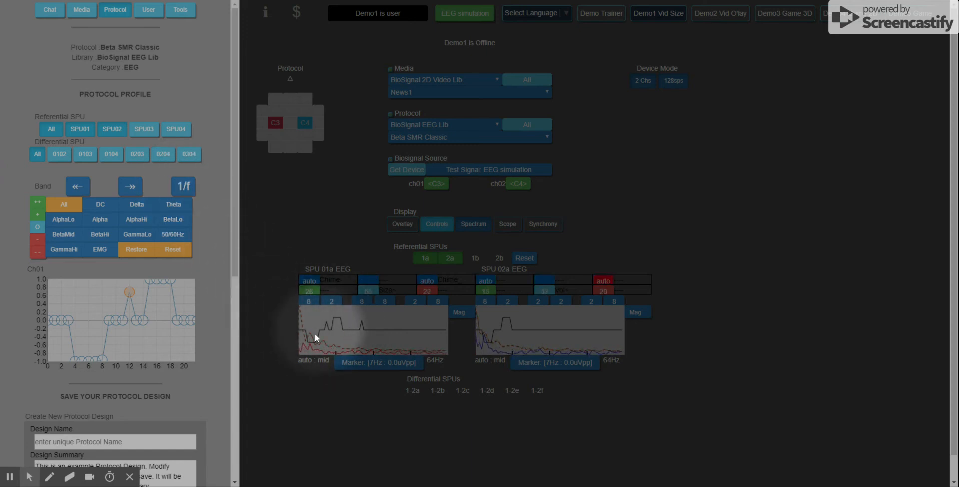
- Apply 1/f weighting to the Ch01 profile and raise its 12 Hz point to about 0.7
left_click(184, 189)
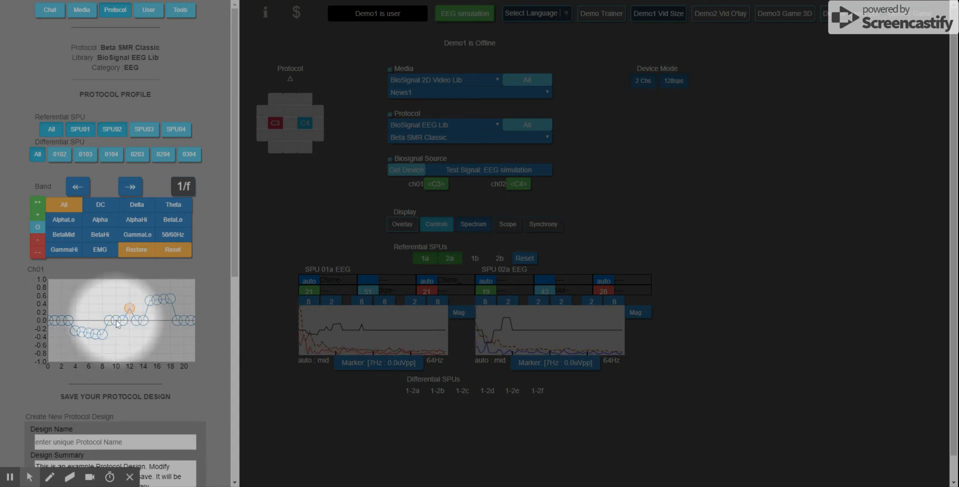
left_click(132, 311)
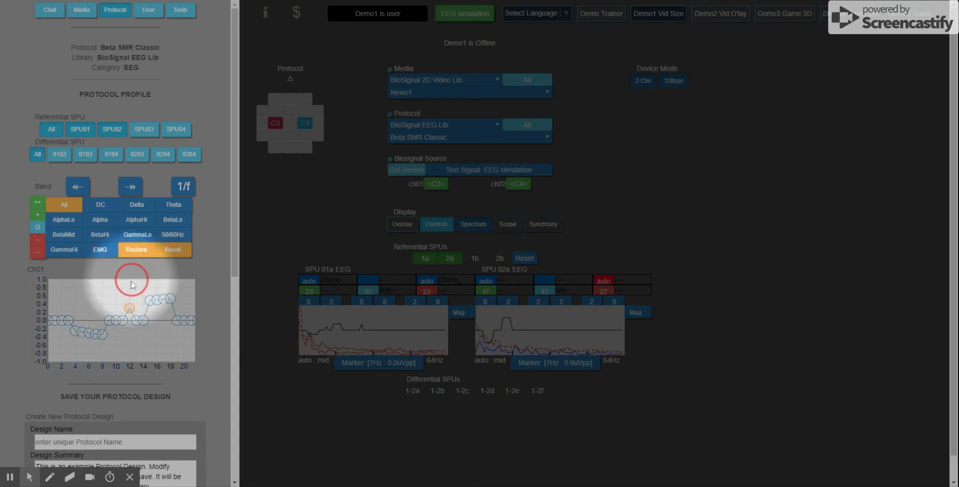
left_click_drag(129, 308, 130, 293)
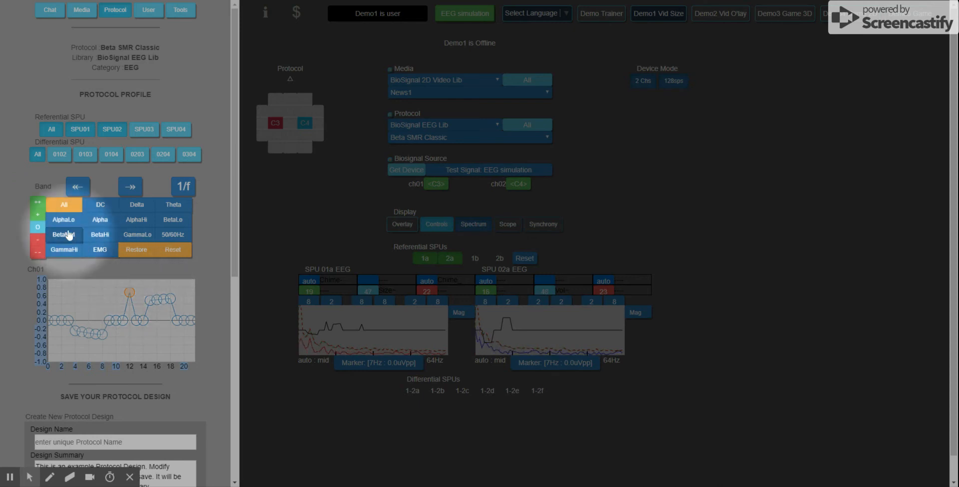
- Set the BetaLo band of the Ch01 profile to about 0.5
left_click(40, 204)
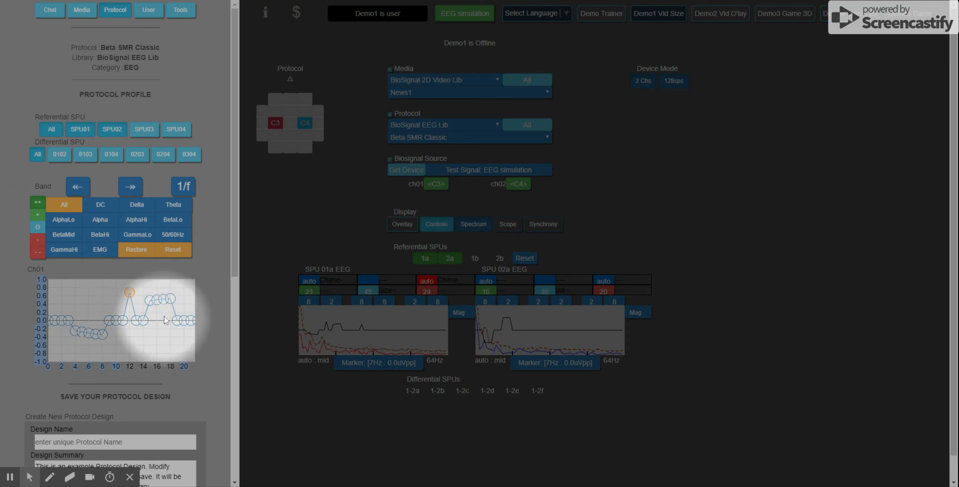
left_click(171, 224)
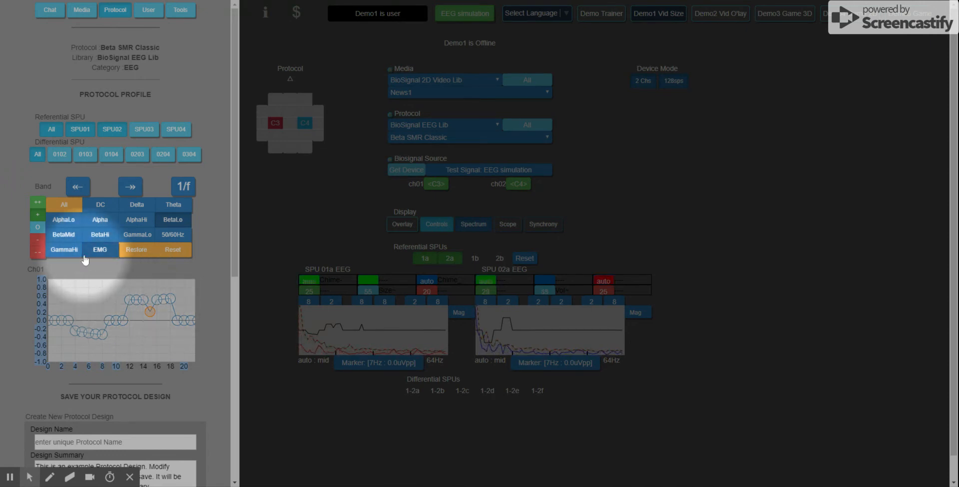
- Set the EMG band of the Ch01 profile to -1.0 and return it to 0
left_click(103, 255)
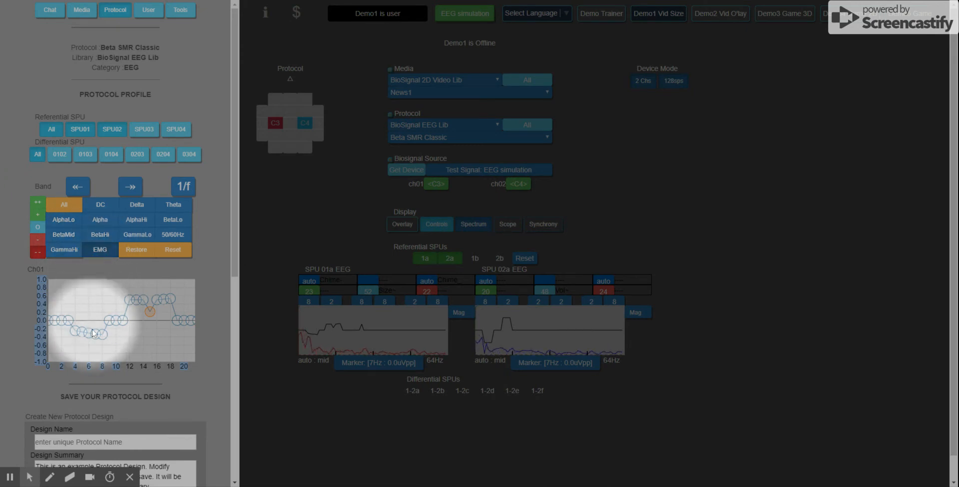
left_click_drag(172, 365, 65, 366)
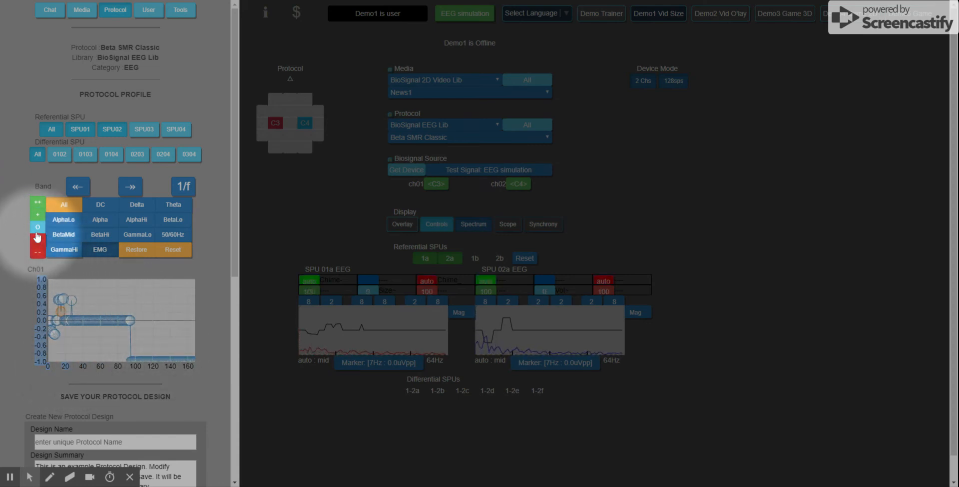
left_click(97, 251)
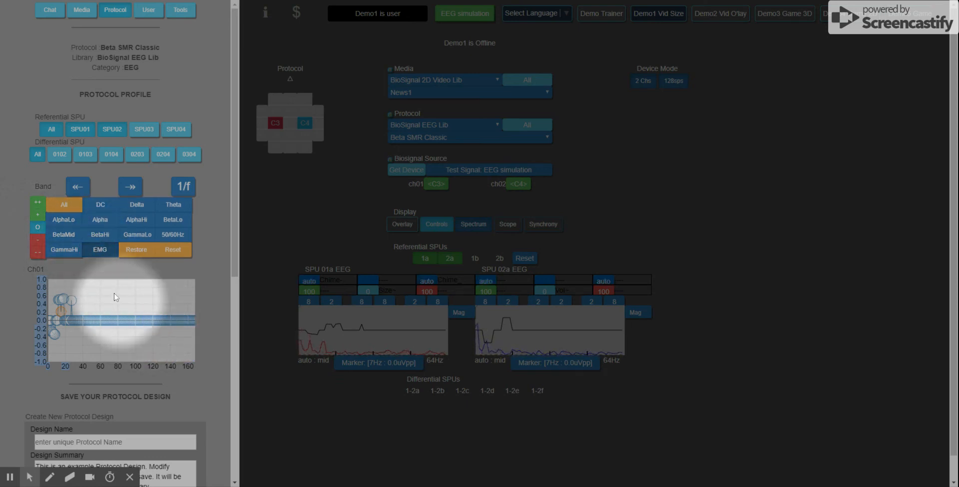
- Set the EMG band of the Ch01 profile to about 0.5
left_click(38, 215)
left_click(98, 250)
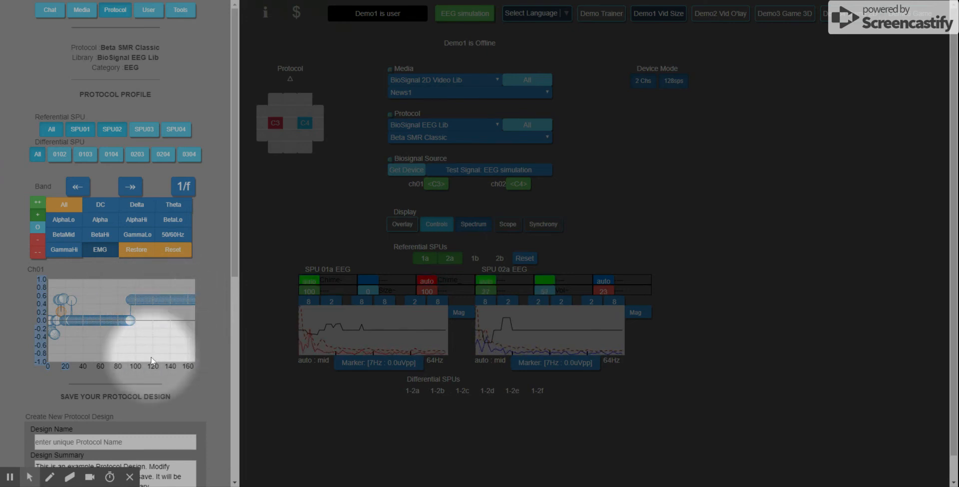
left_click_drag(150, 365, 170, 361)
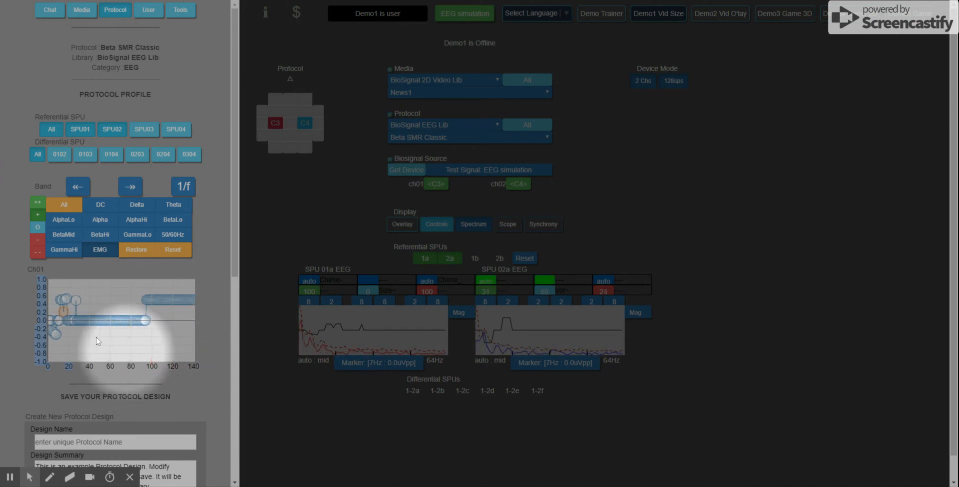
- Reset and restore the Ch01 profile, and set all of its bands to about -0.5
left_click(137, 257)
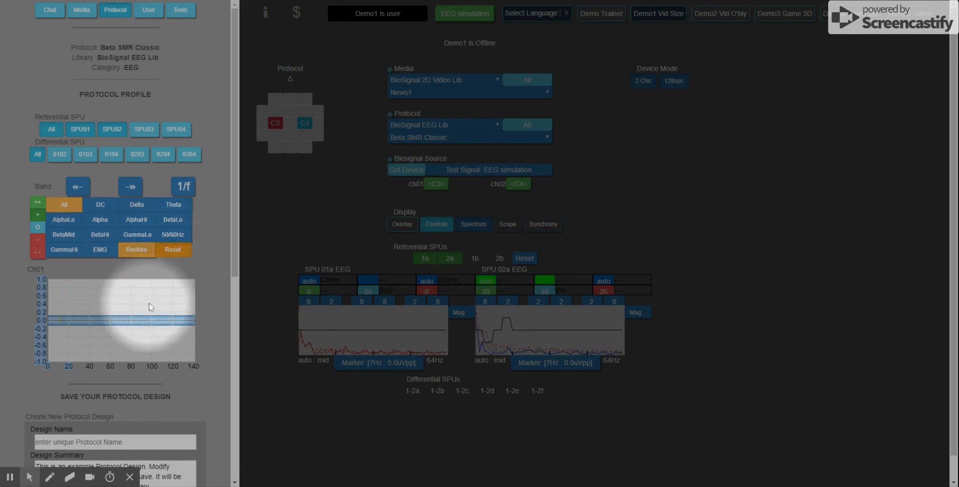
left_click(139, 253)
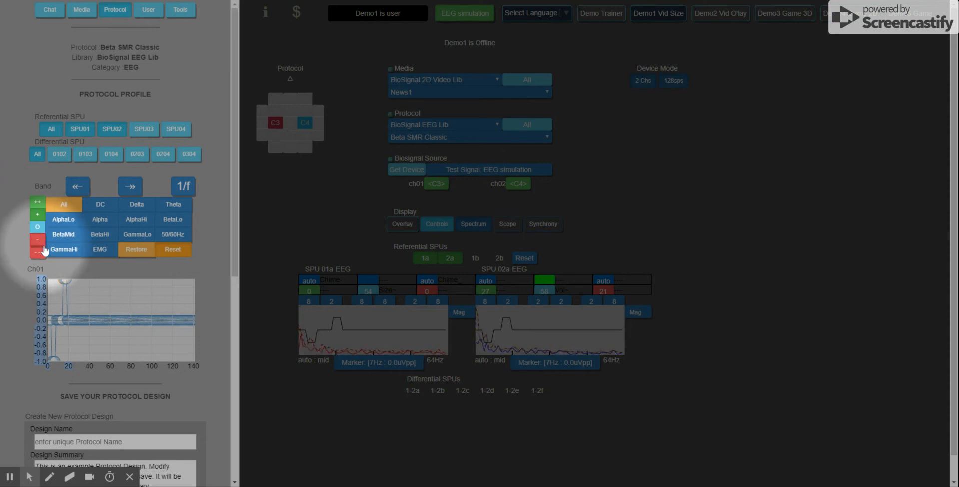
left_click(62, 210)
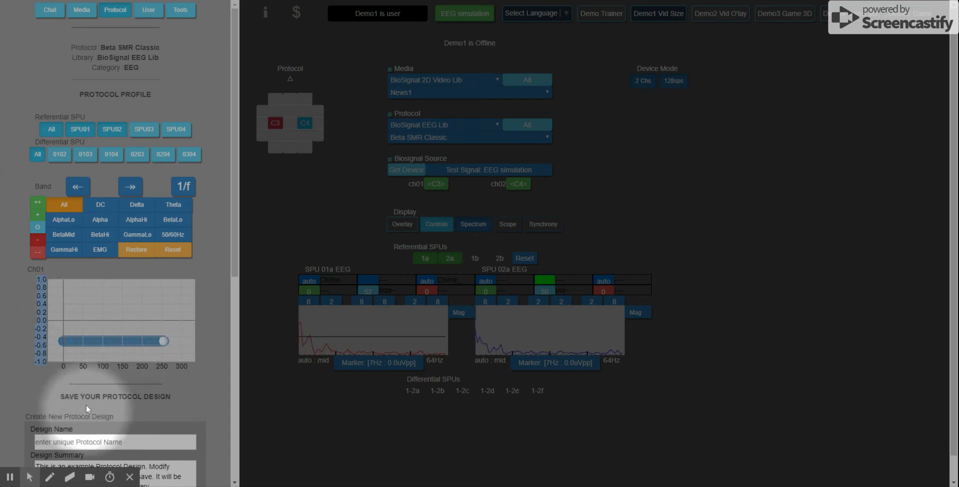
- Examine the Create New Protocol Design form, from the design name and duration down to the channel sites and library publish option
scroll(114, 423, "down", 3)
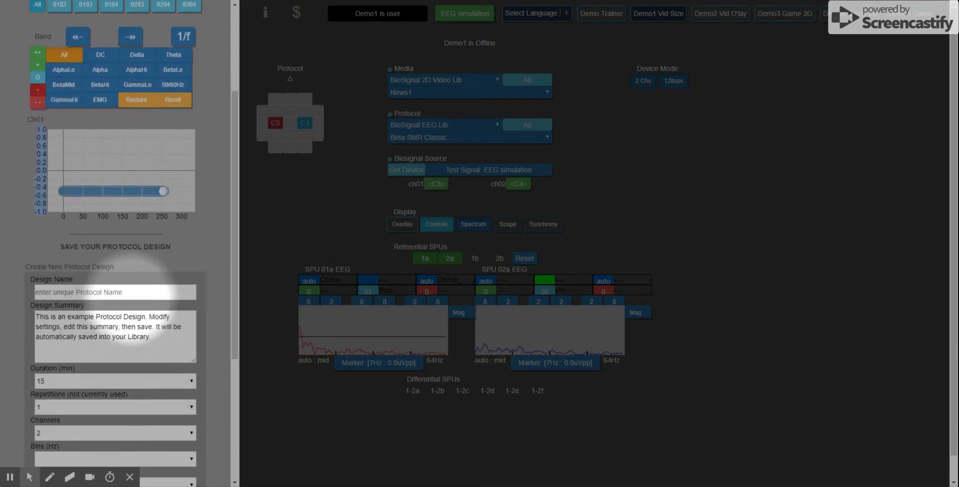
scroll(197, 307, "down", 4)
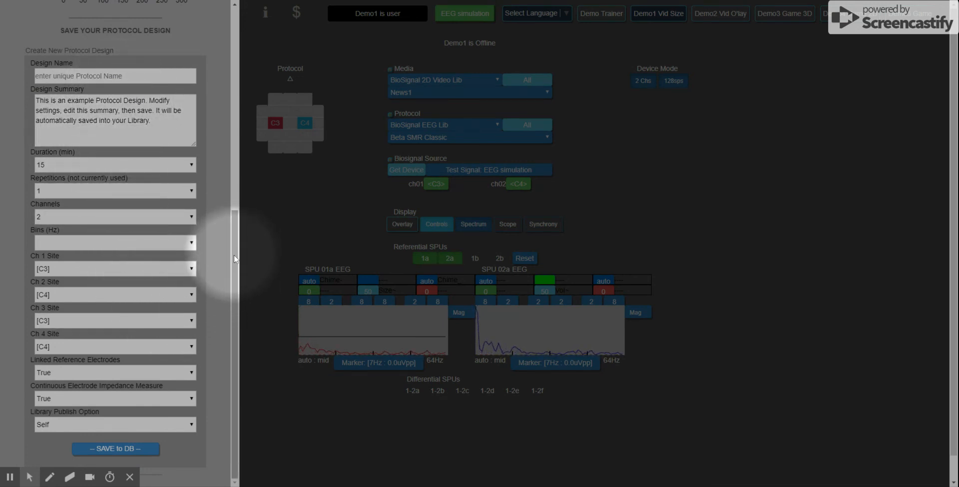
left_click_drag(234, 258, 233, 234)
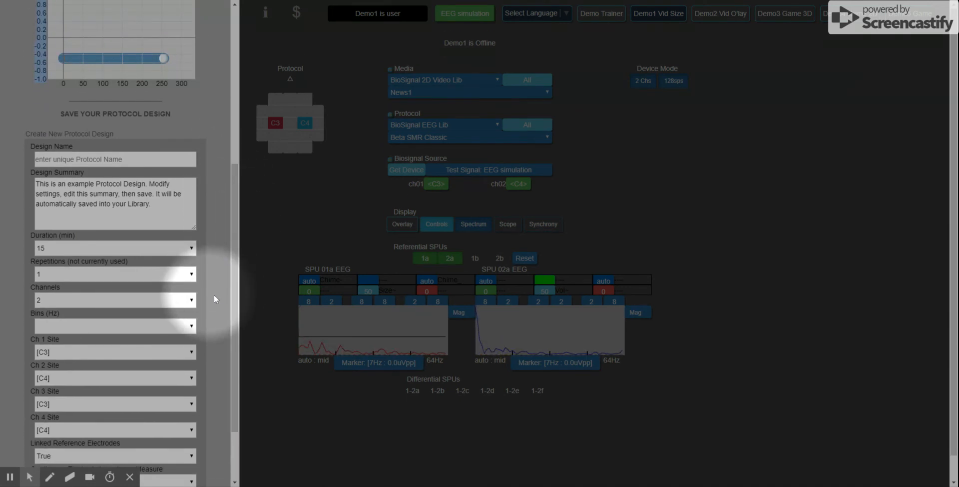
left_click_drag(233, 309, 233, 361)
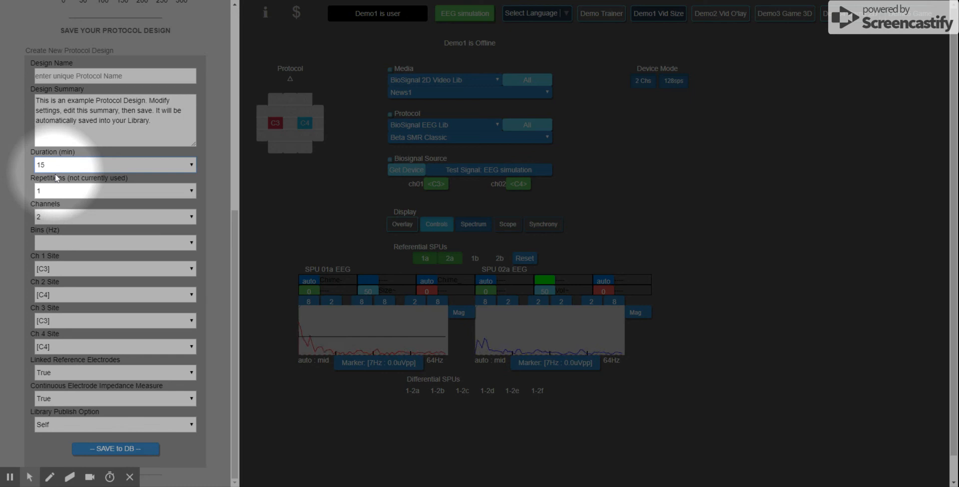
- Try durations of 20, 5 and 60 minutes for the new protocol design, and set the duration to 5 minutes
left_click(65, 222)
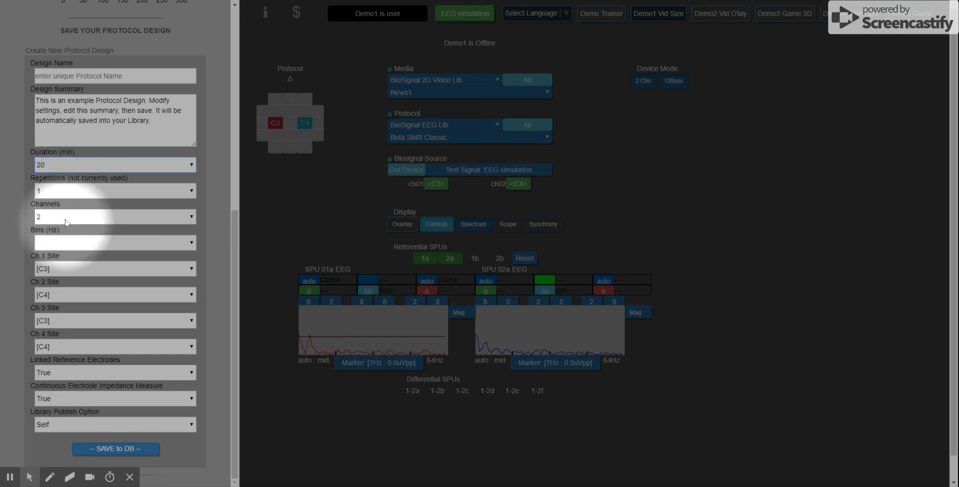
left_click(83, 163)
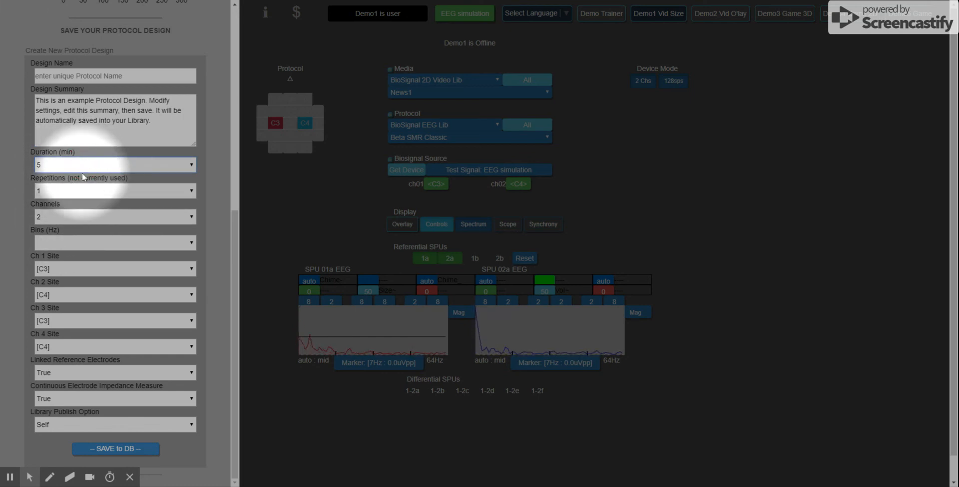
left_click(92, 286)
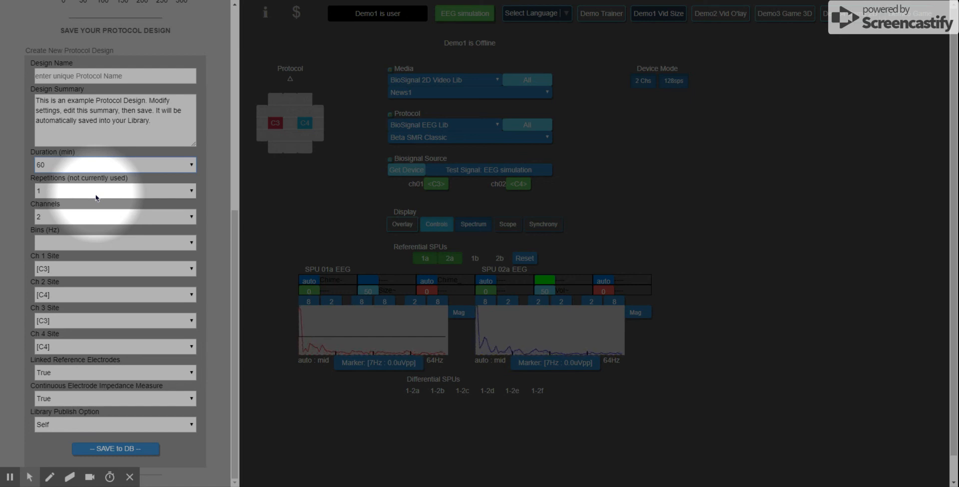
left_click(85, 168)
left_click(91, 190)
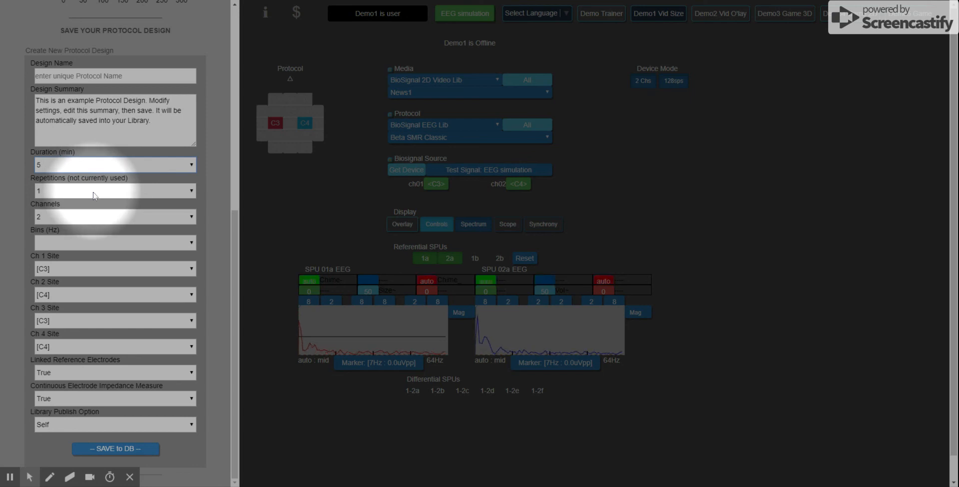
- Set the protocol design's channels to 4, try 40 Hz for the bins, and set the bins to 200 Hz
left_click(100, 219)
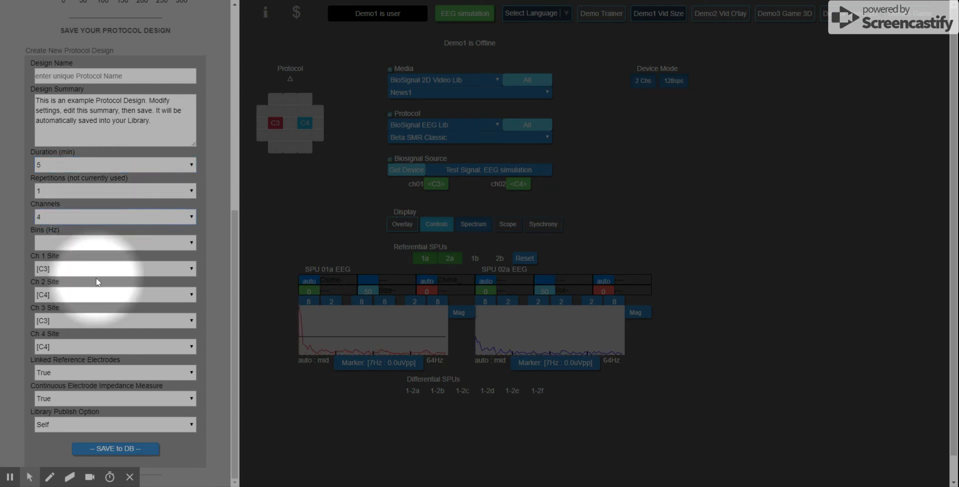
left_click(82, 243)
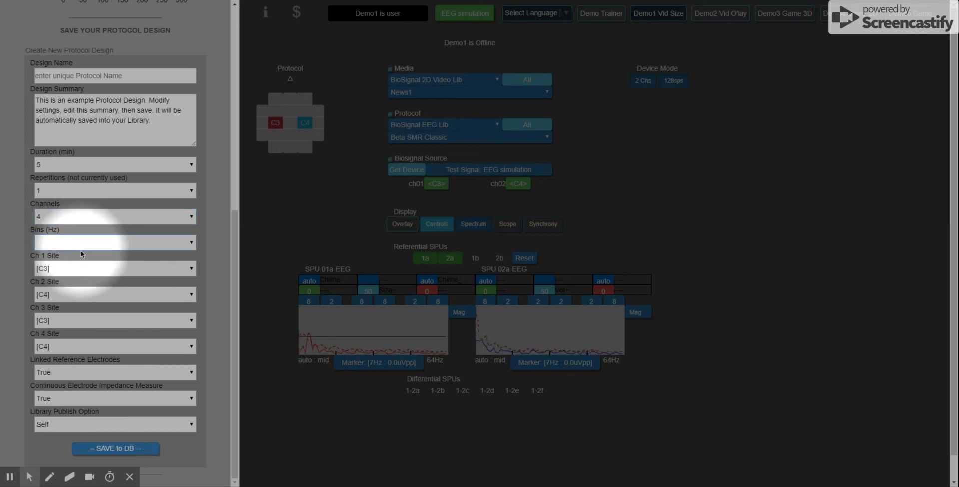
left_click(82, 256)
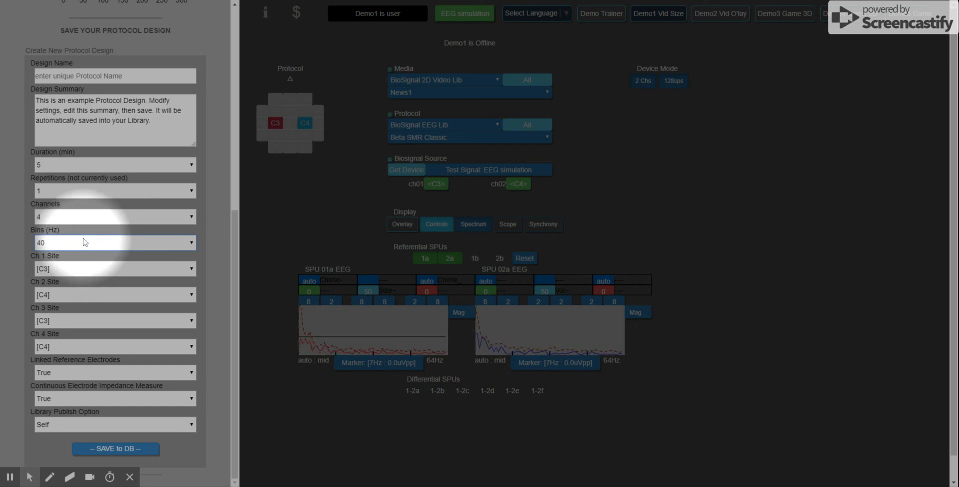
left_click(88, 374)
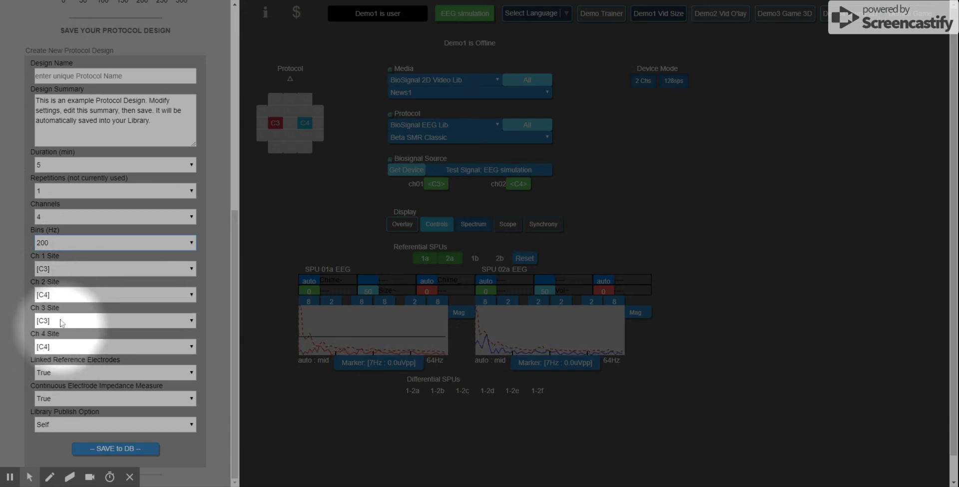
- Set the protocol design's channels to 2 and the Ch 4 Site to [Oz]
left_click(63, 220)
left_click(66, 248)
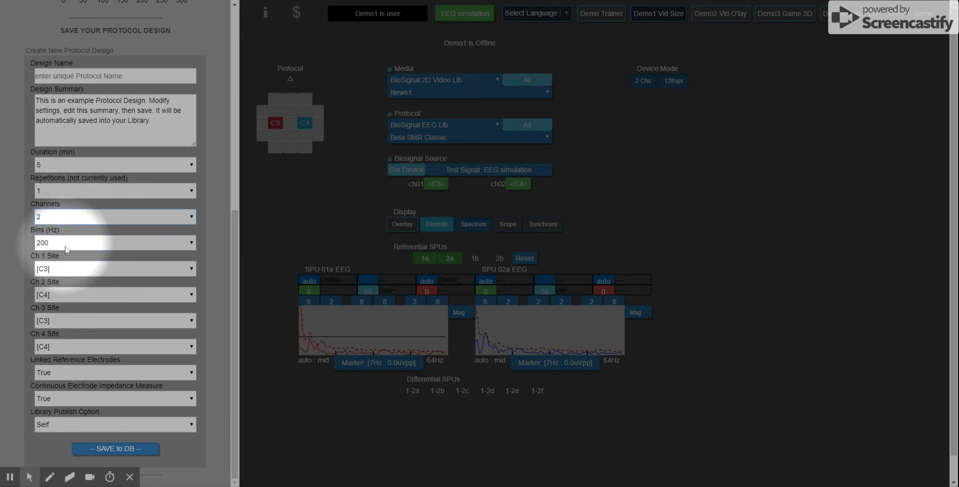
left_click(63, 344)
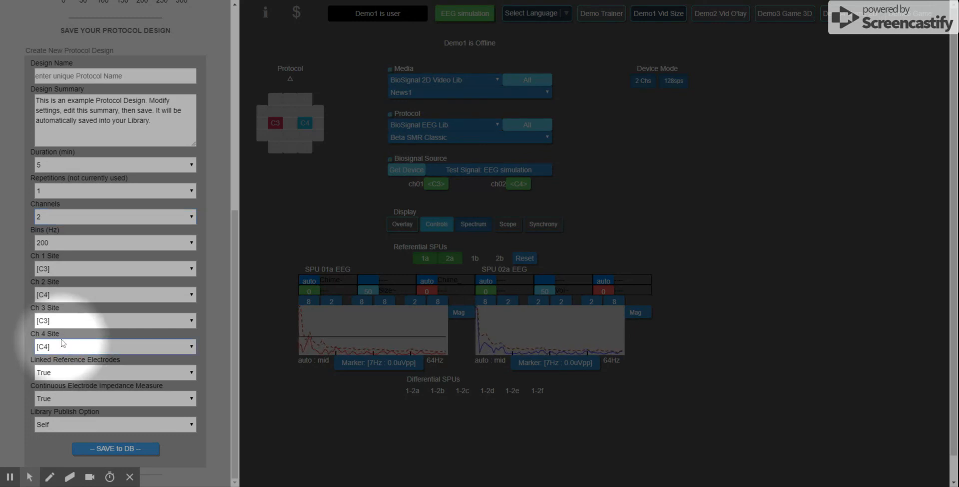
left_click(62, 314)
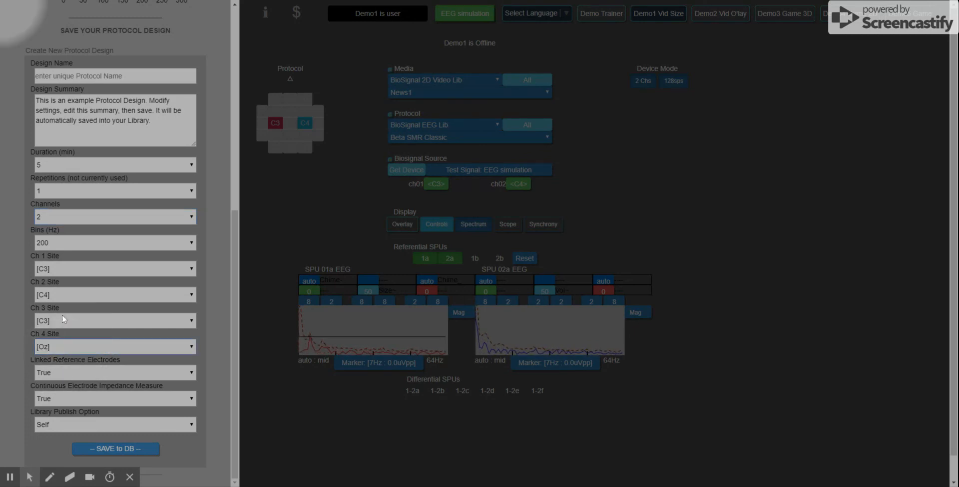
- Set Linked Reference Electrodes to False and view the choices for Continuous Electrode Impedance Measure
left_click(81, 378)
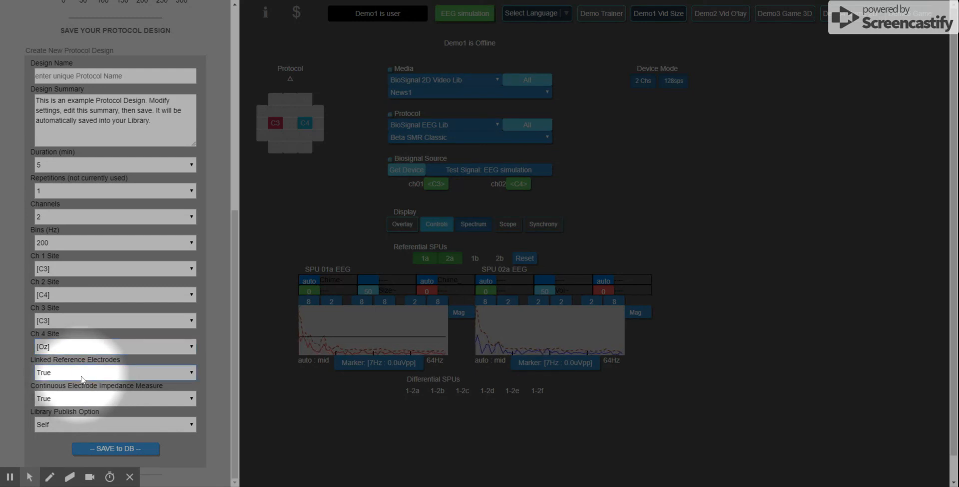
left_click(90, 394)
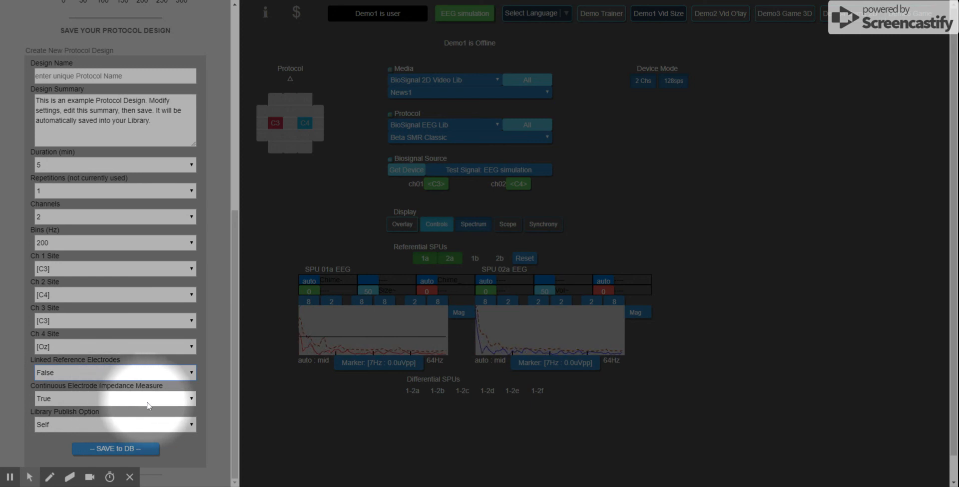
left_click(112, 406)
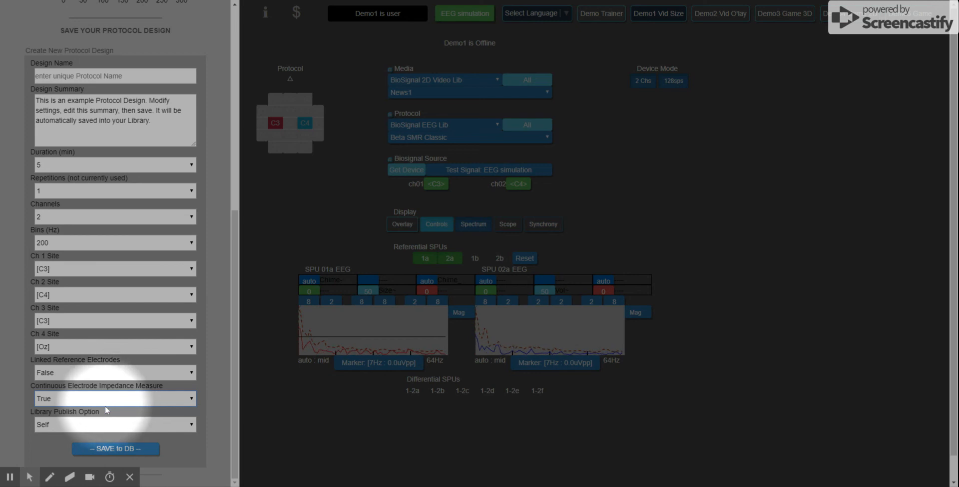
- Try Client and Public as the design's Library Publish Option, and return it to Self
left_click(58, 429)
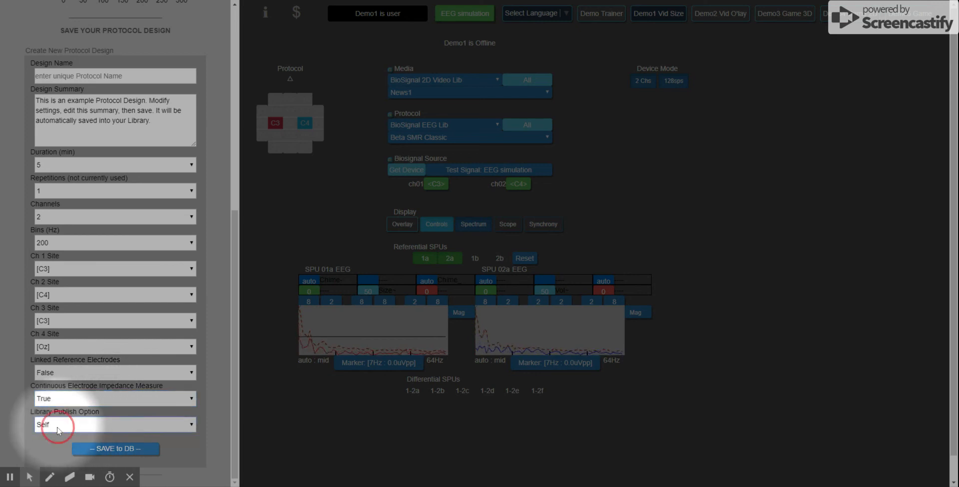
left_click(59, 440)
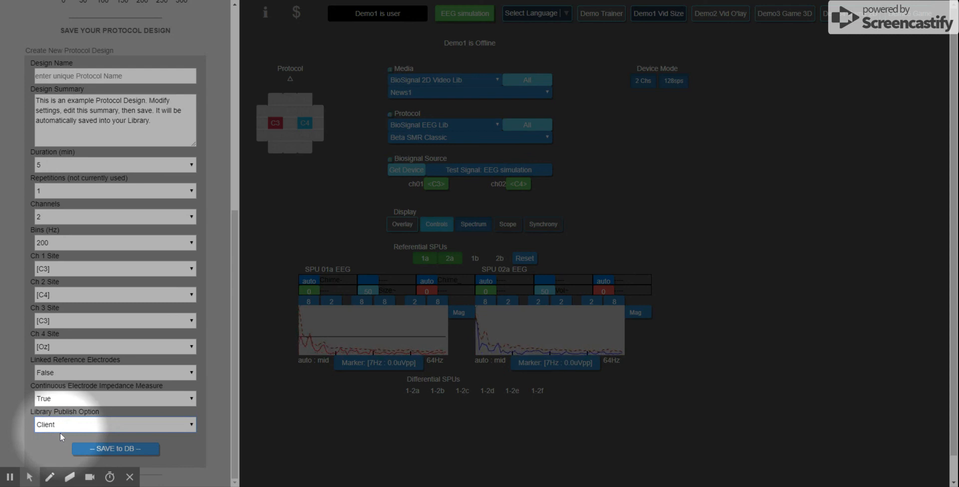
left_click(63, 463)
left_click(65, 425)
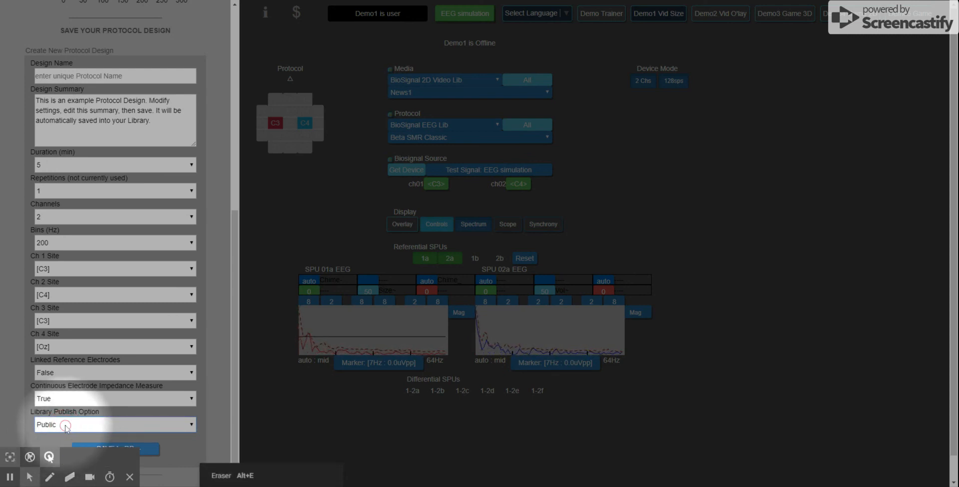
left_click(65, 433)
scroll(170, 441, "down", 1)
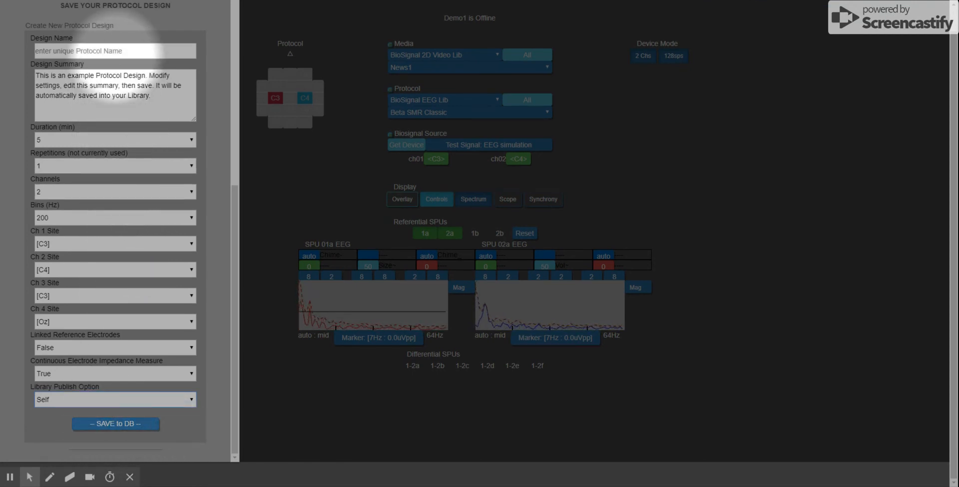
left_click(116, 431)
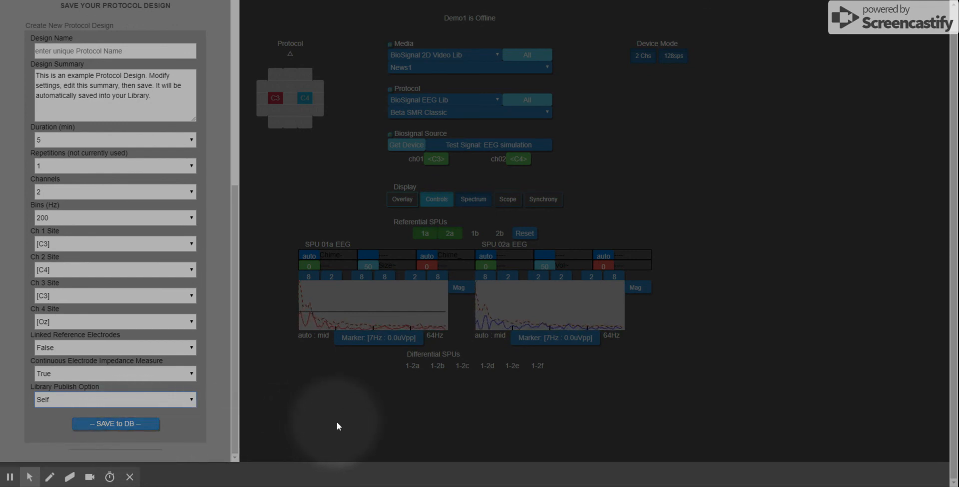